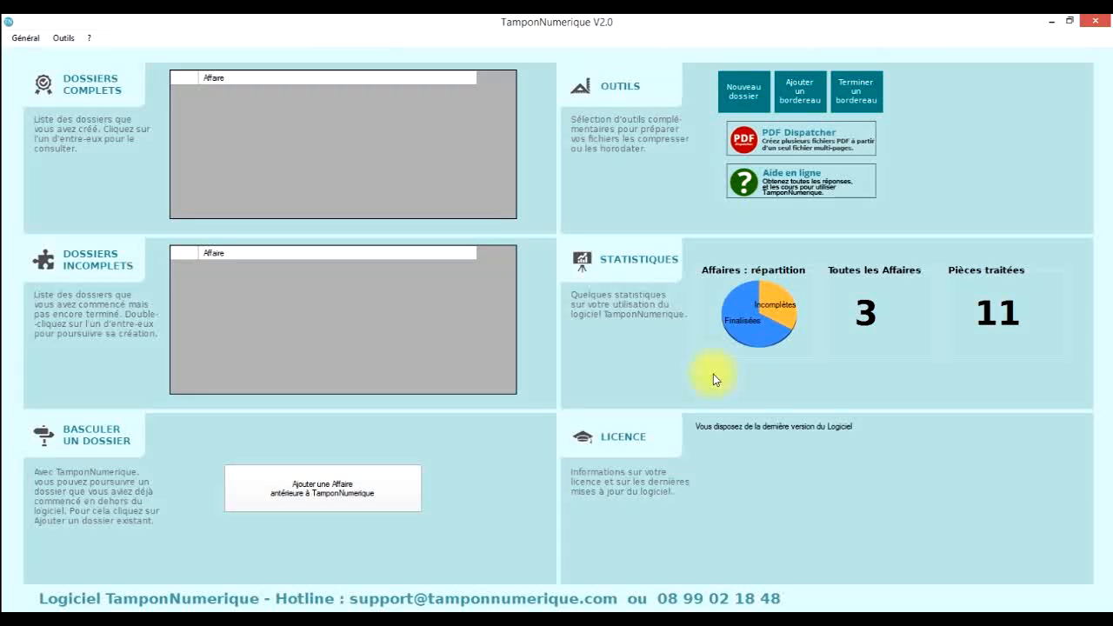
Start a new stamped dossier and name the case TamponNUmerique
{"action": "left_click", "coordinate": [753, 97]}
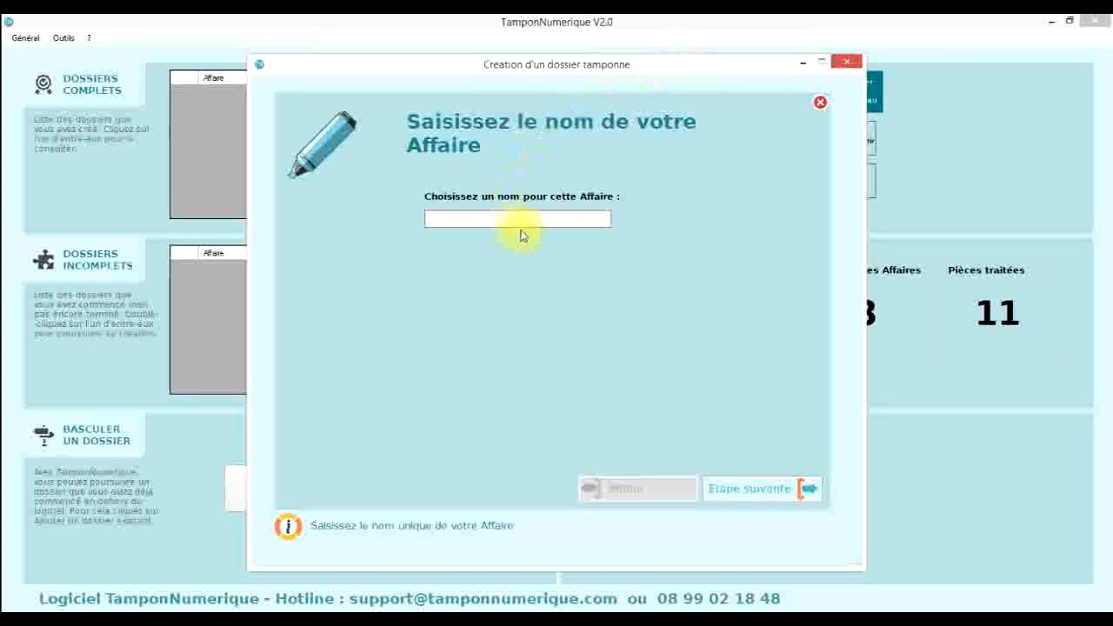
{"action": "type", "text": "TamponNUmerique"}
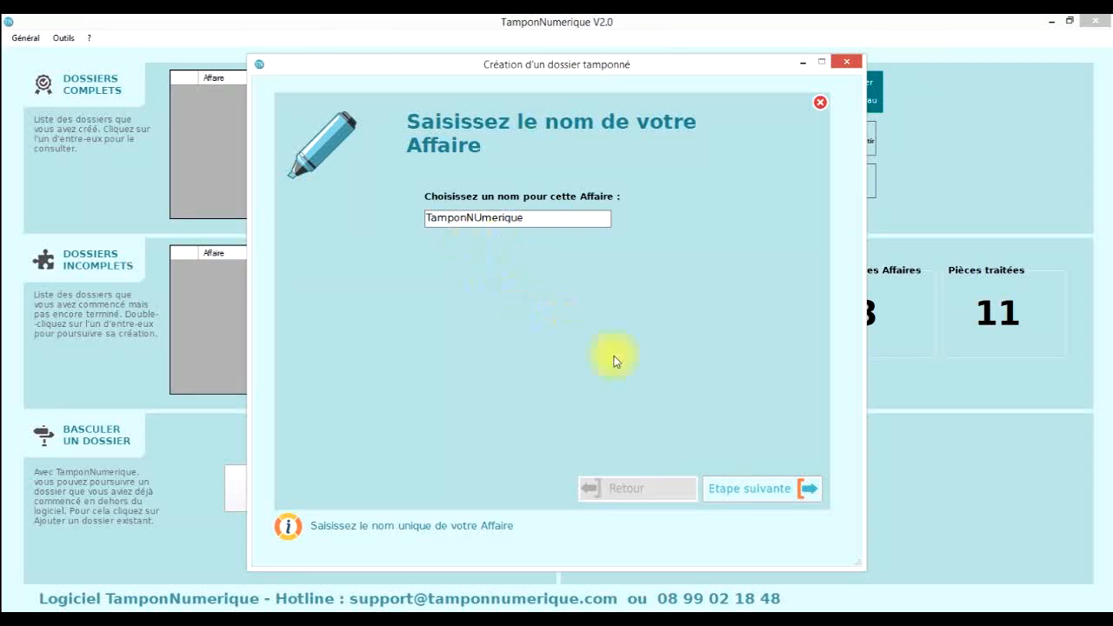
{"action": "left_click", "coordinate": [735, 490]}
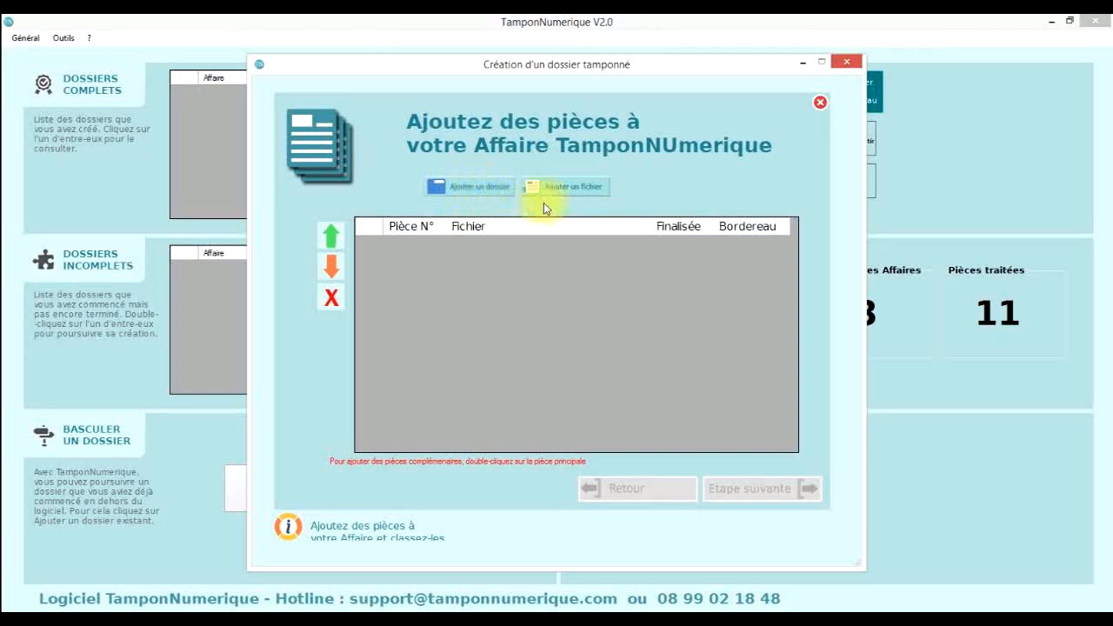
Add the Excel, image, PDF, Txt and Word files from the desktop folder Affaire TamponNumerique to the case
{"action": "left_click", "coordinate": [570, 188]}
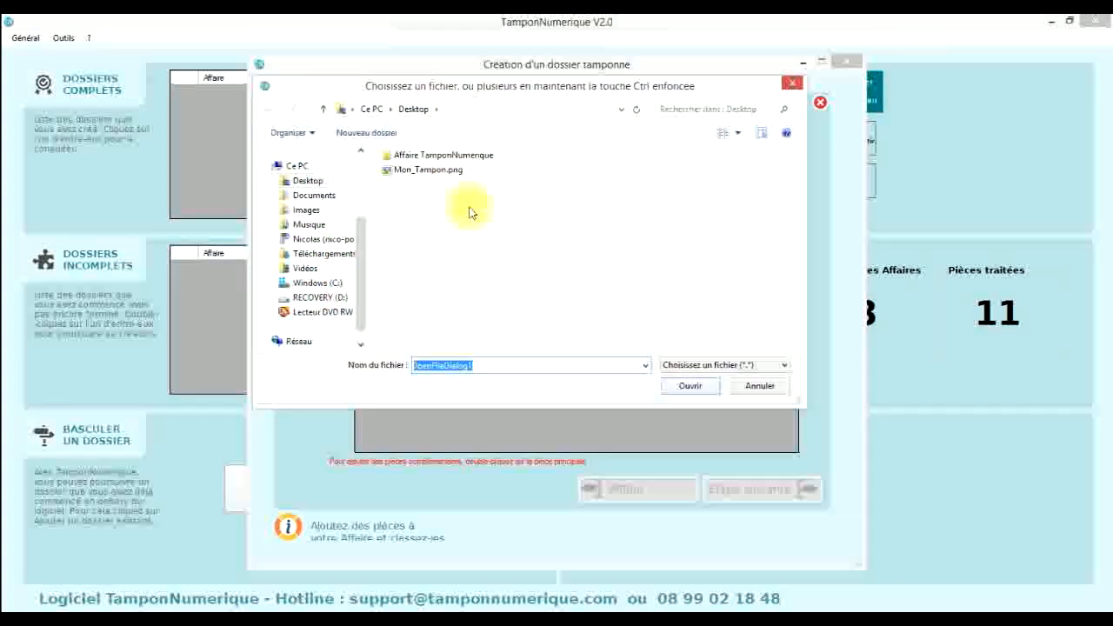
{"action": "double_click", "coordinate": [424, 154]}
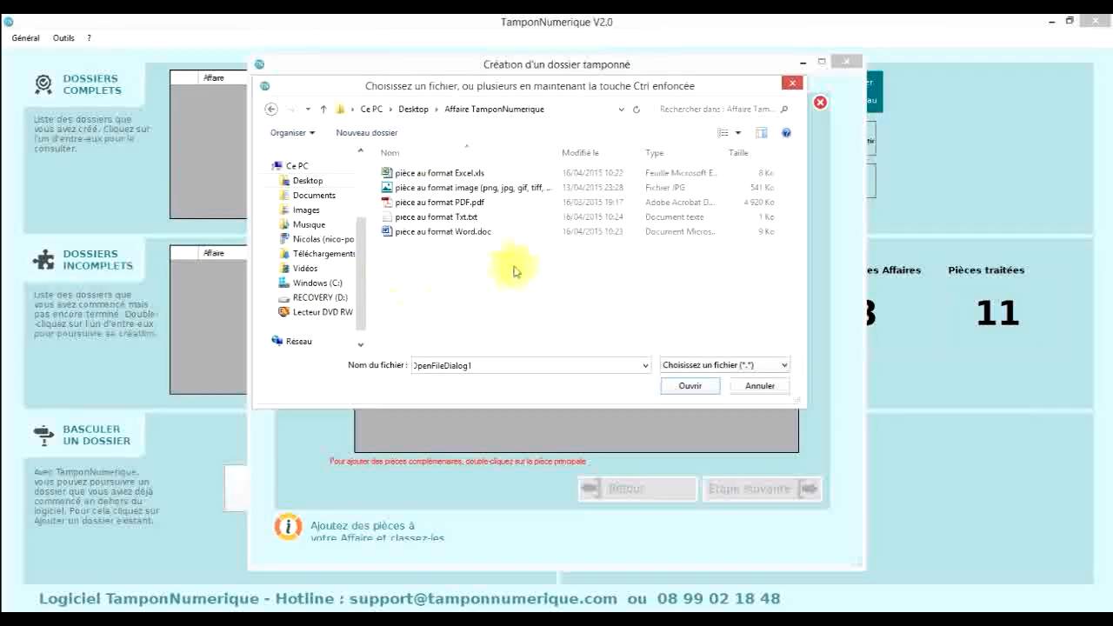
{"action": "left_click", "coordinate": [471, 233]}
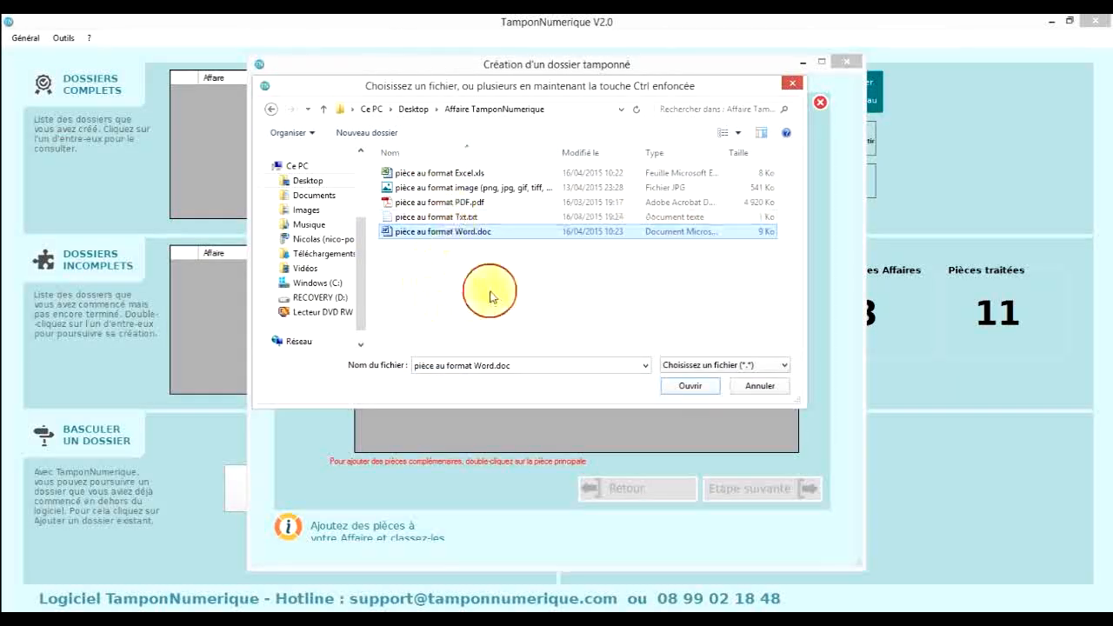
{"action": "left_click", "coordinate": [463, 178]}
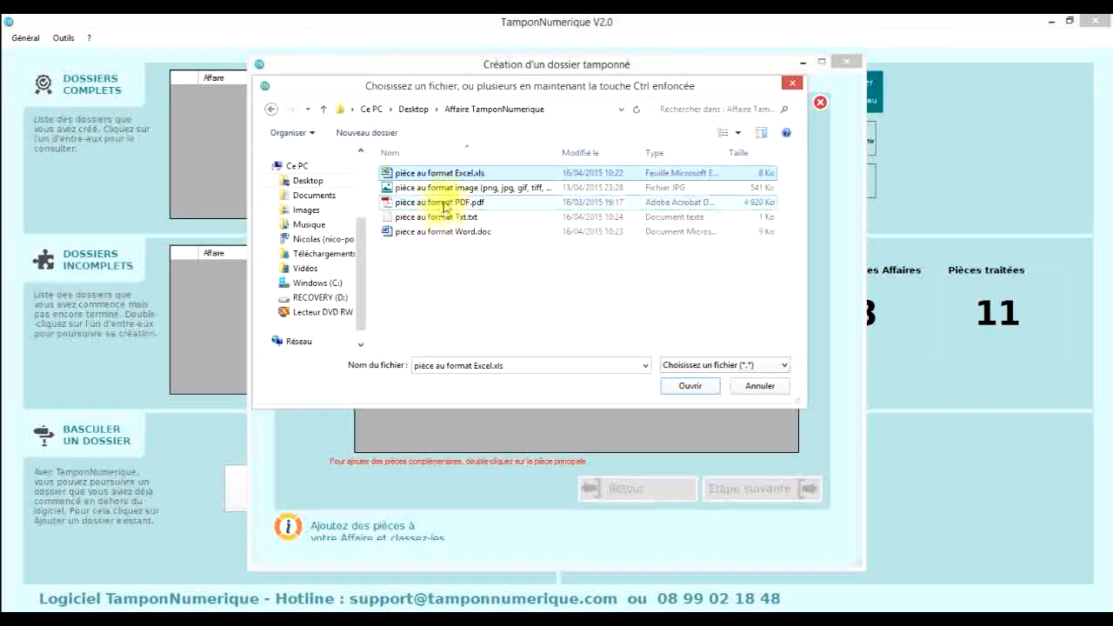
{"action": "left_click", "coordinate": [454, 189], "text": "ctrl"}
{"action": "left_click", "coordinate": [459, 202], "text": "ctrl"}
{"action": "left_click", "coordinate": [459, 203], "text": "ctrl"}
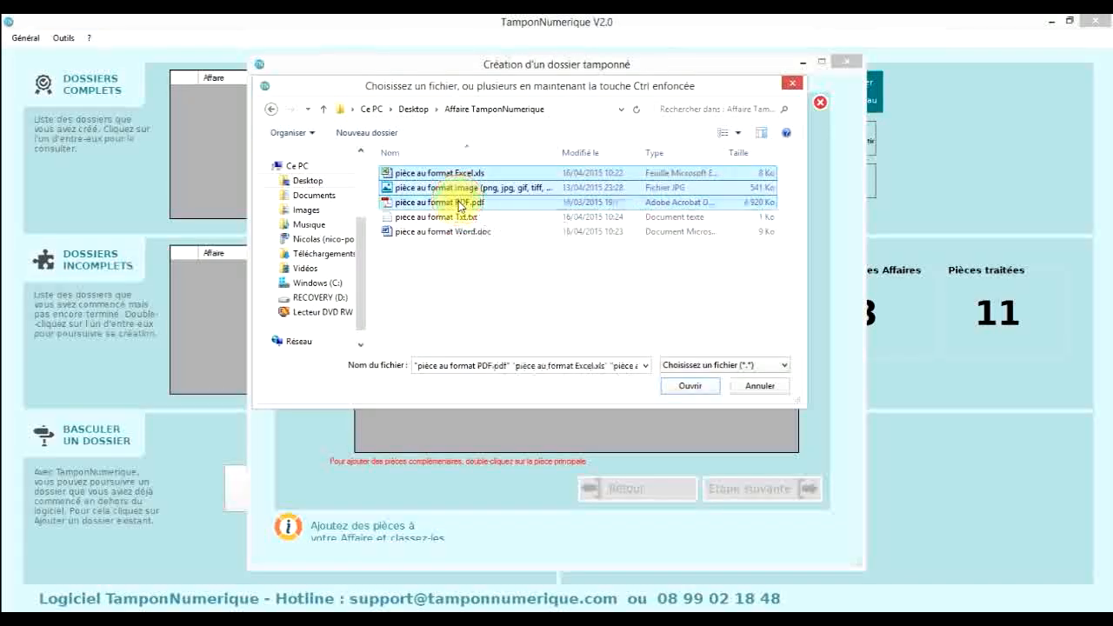
{"action": "left_click", "coordinate": [457, 219], "text": "ctrl"}
{"action": "left_click", "coordinate": [462, 232], "text": "ctrl"}
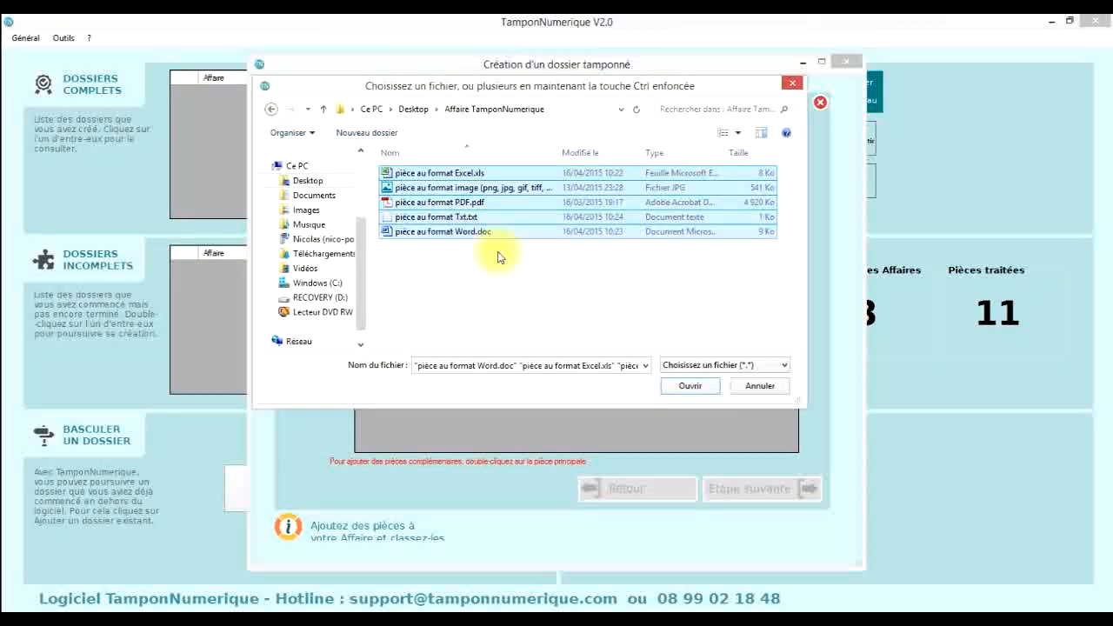
{"action": "left_click", "coordinate": [688, 387]}
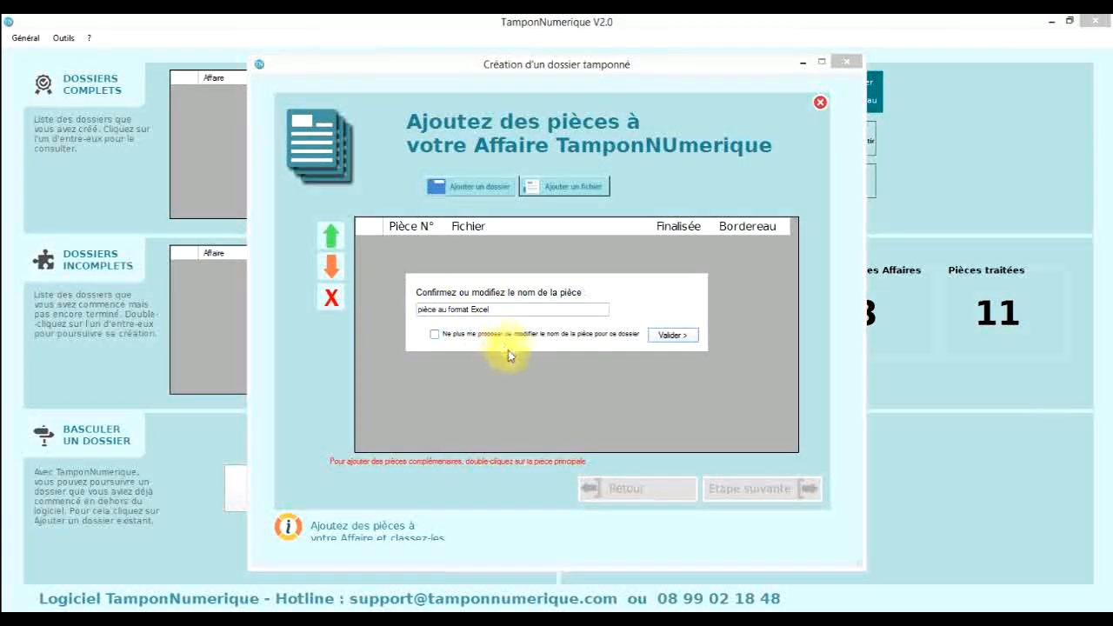
Accept the proposed piece names without further prompts, and order pieces 1 to 5 as image, Excel, Txt, PDF, Word
{"action": "left_click", "coordinate": [435, 334]}
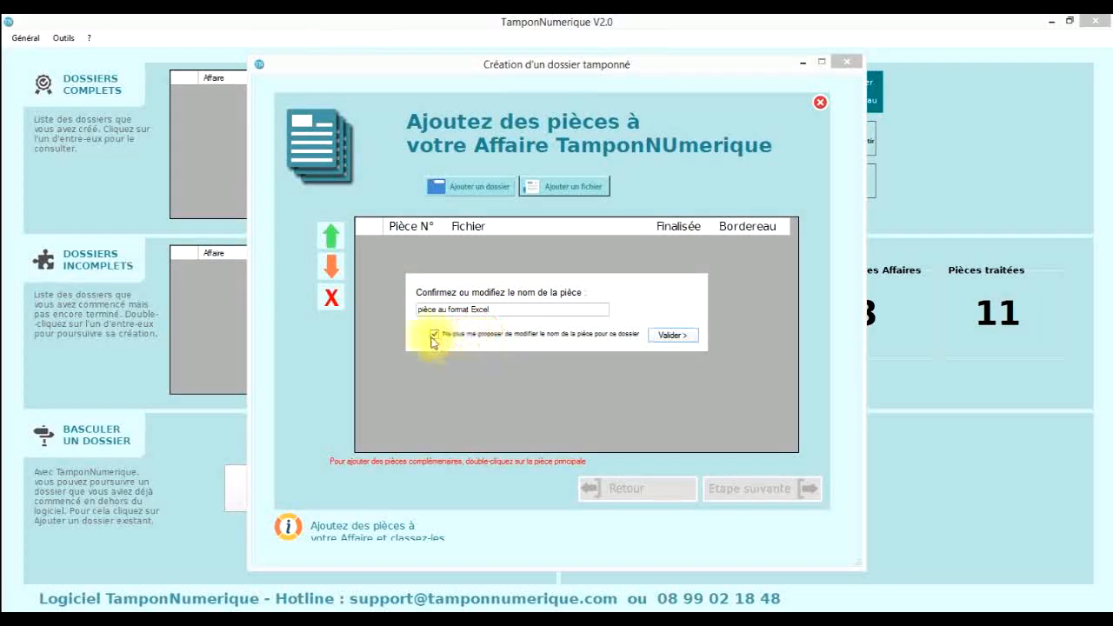
{"action": "left_click", "coordinate": [675, 336]}
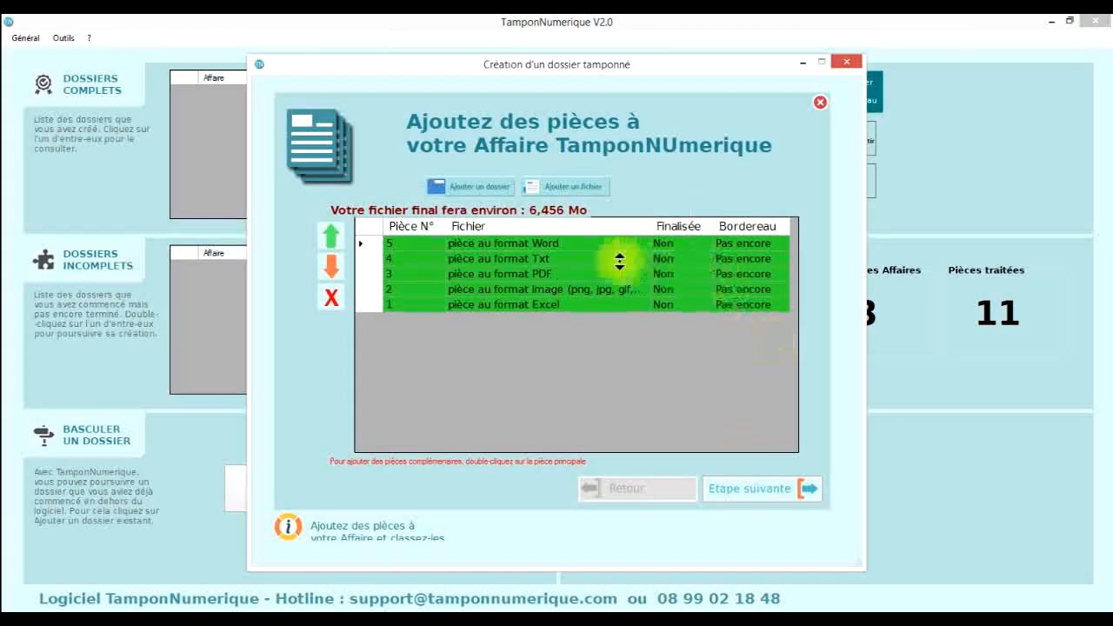
{"action": "left_click_drag", "start_coordinate": [532, 258], "coordinate": [567, 290]}
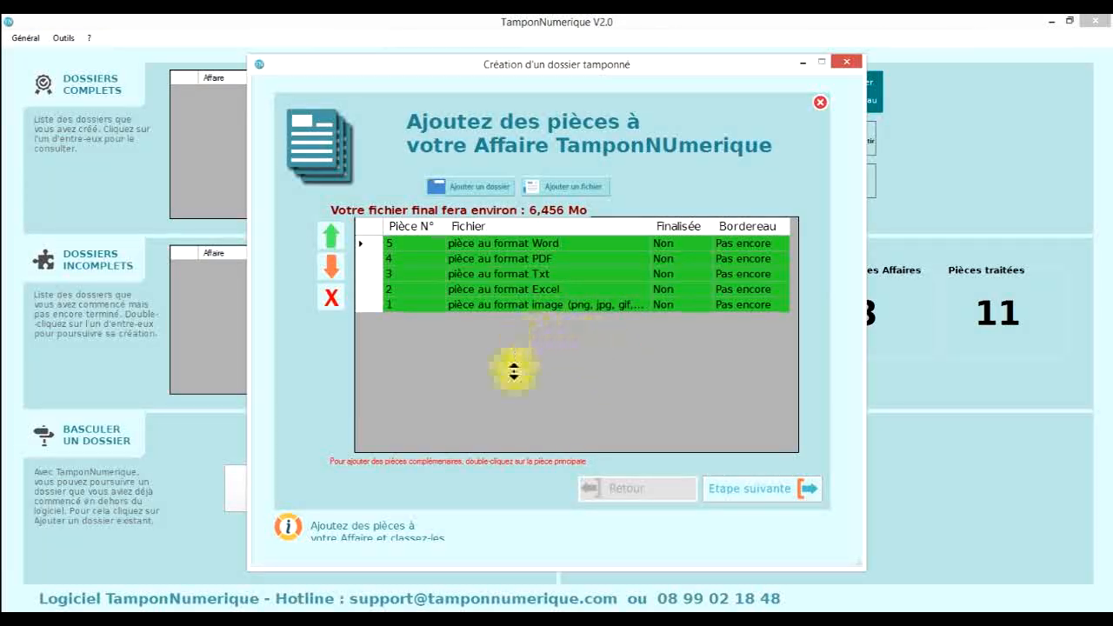
{"action": "left_click", "coordinate": [755, 488]}
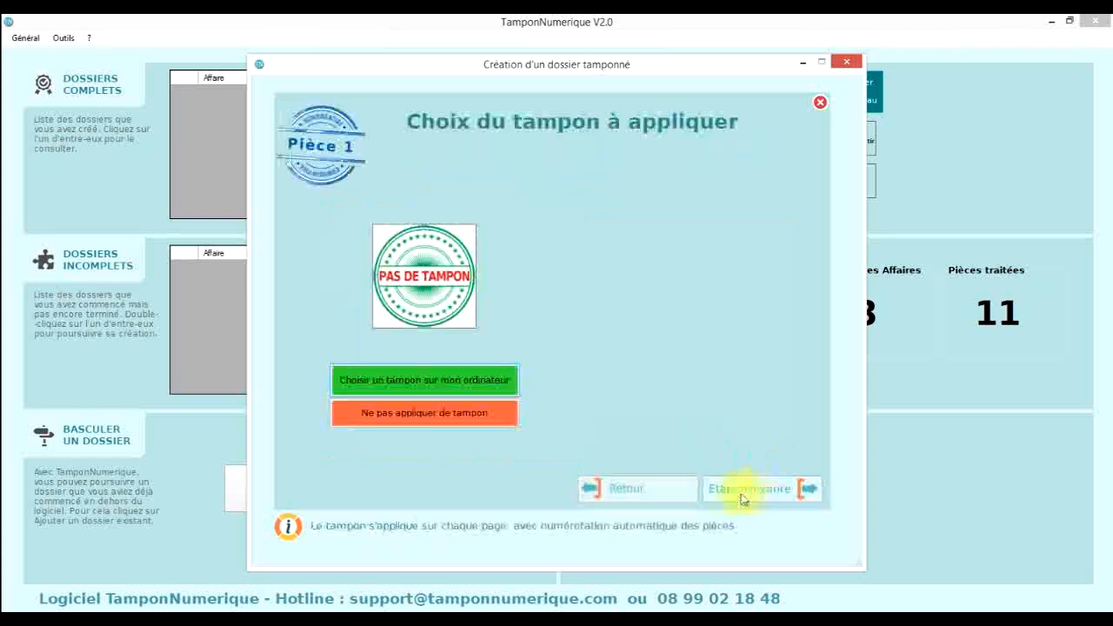
Choose Mon_Tampon.png from the Desktop as the stamp to apply
{"action": "left_click", "coordinate": [489, 390]}
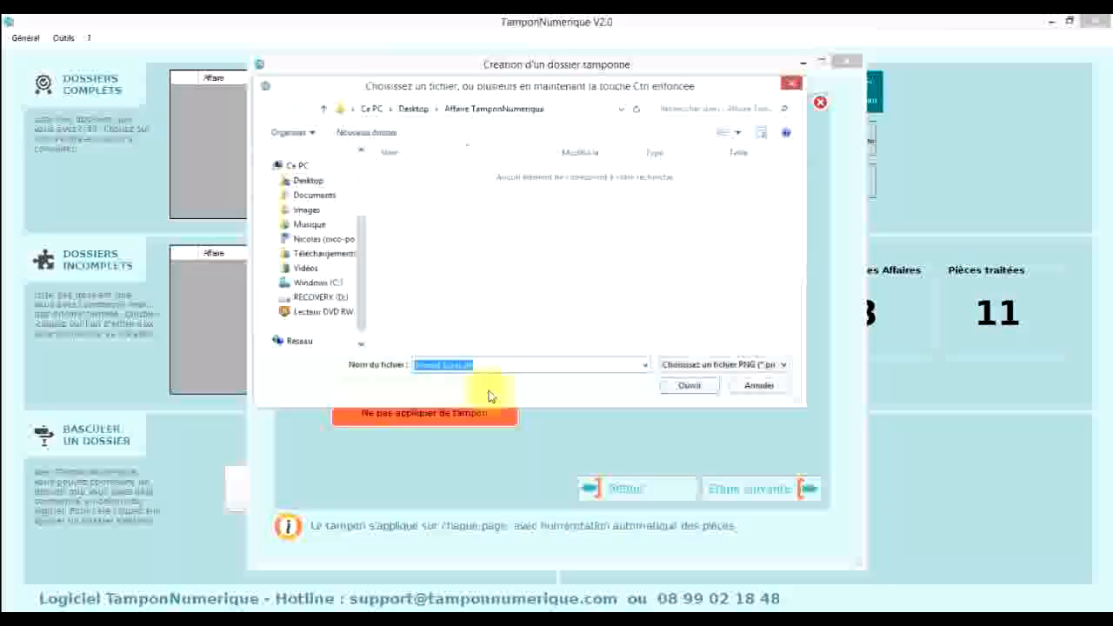
{"action": "left_click", "coordinate": [416, 109]}
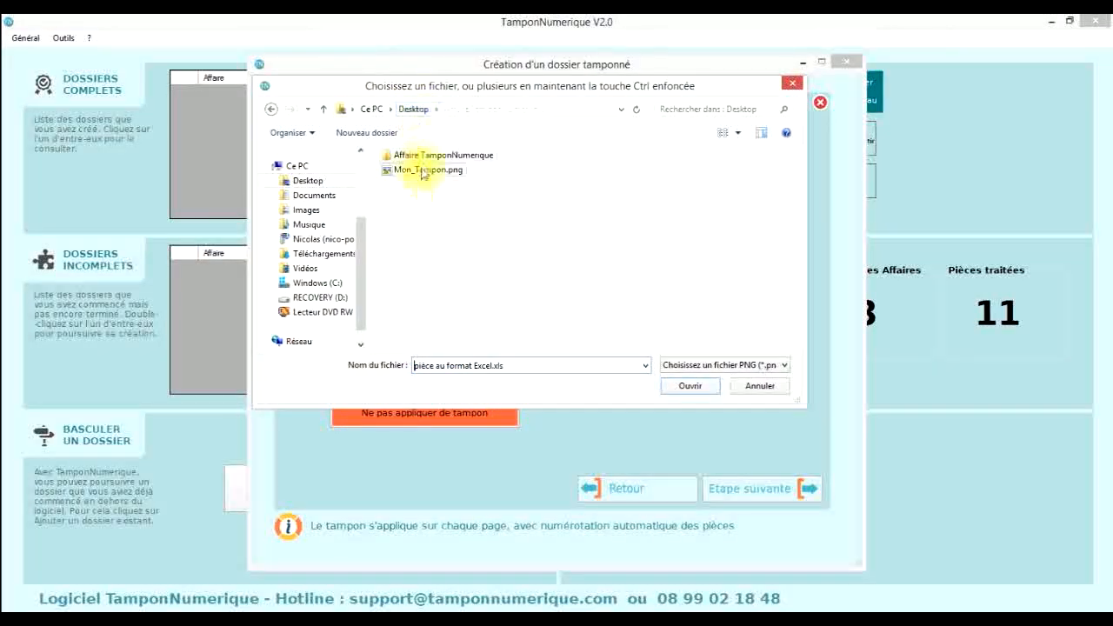
{"action": "left_click", "coordinate": [426, 171]}
{"action": "left_click", "coordinate": [691, 386]}
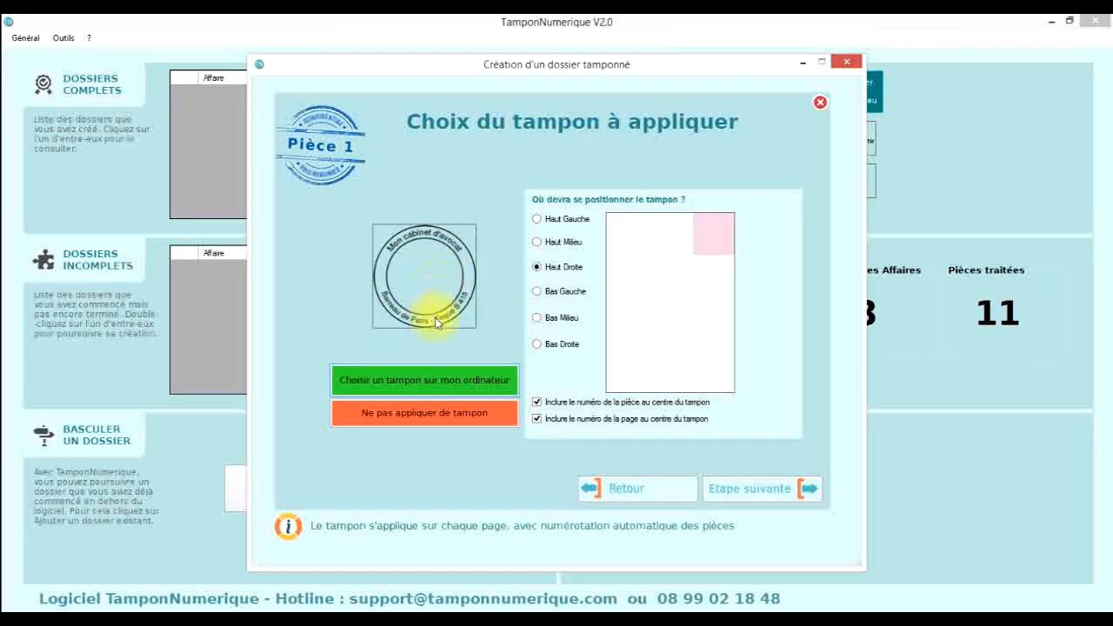
Try the stamp positions Haut Gauche and Haut Milieu, and settle on Haut Droite with piece and page numbers included
{"action": "left_click", "coordinate": [538, 219]}
{"action": "left_click", "coordinate": [538, 244]}
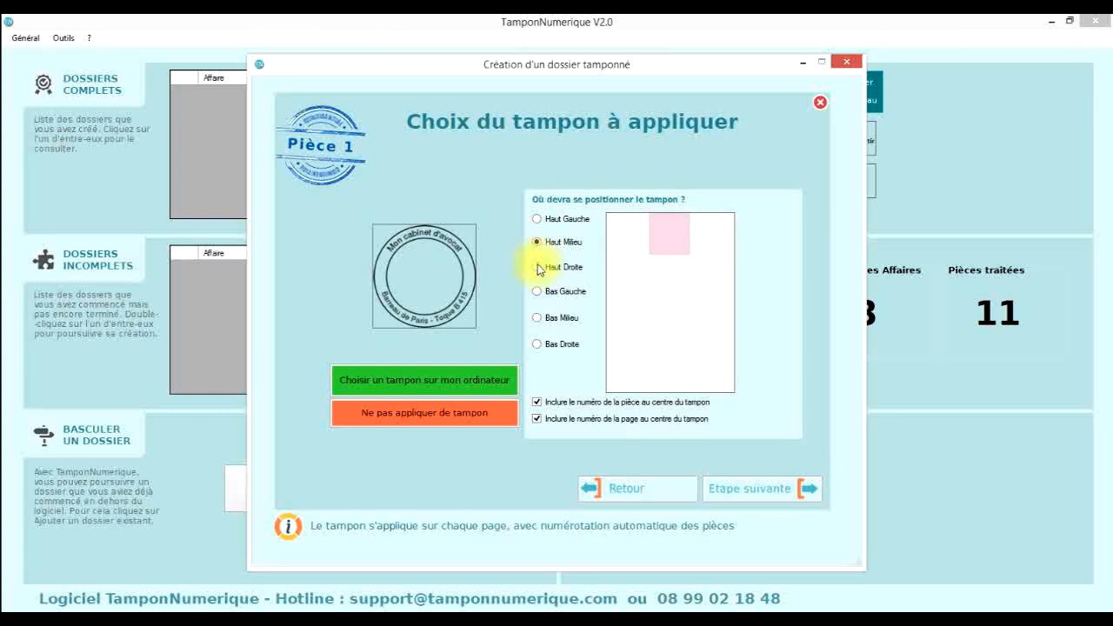
{"action": "left_click", "coordinate": [536, 267]}
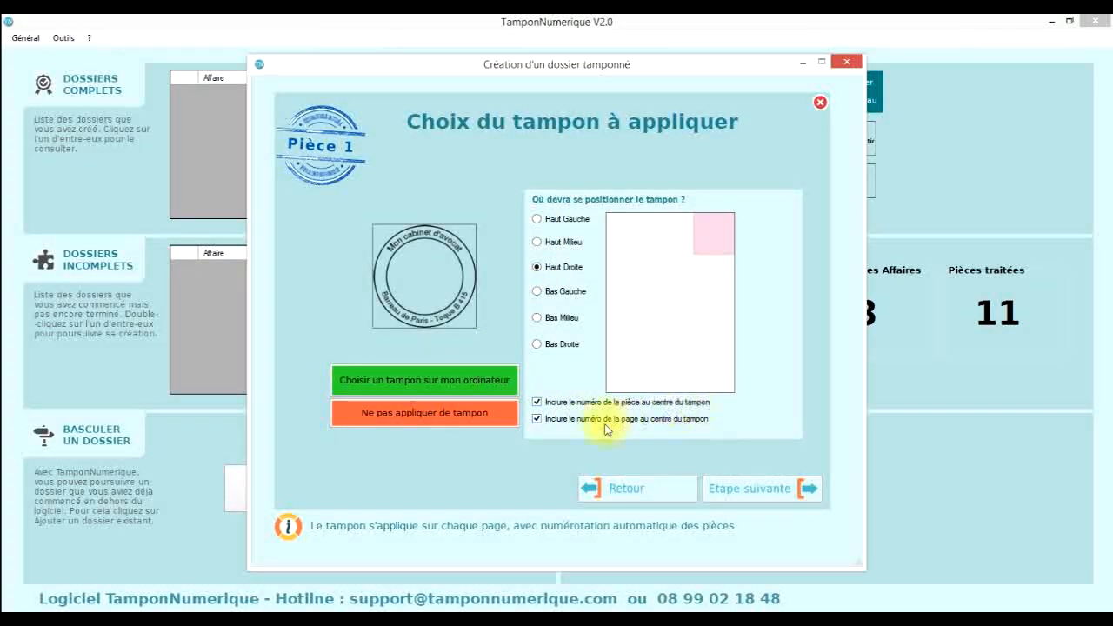
{"action": "left_click", "coordinate": [774, 493]}
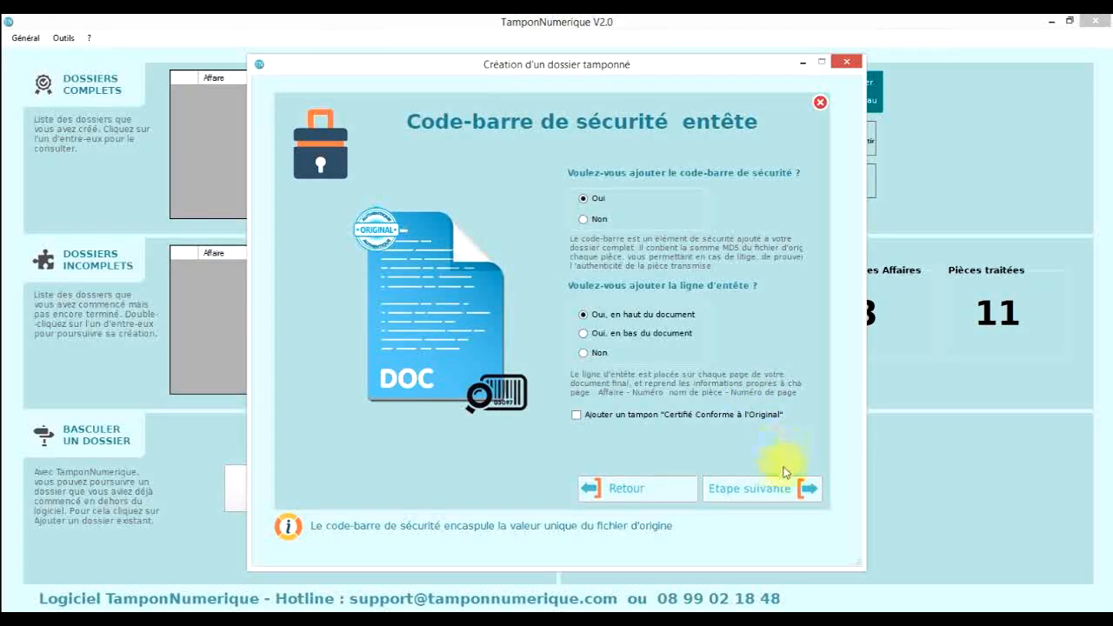
Keep the security barcode and top header line, leave the sender and recipient details blank, and create the dossier
{"action": "left_click", "coordinate": [768, 496]}
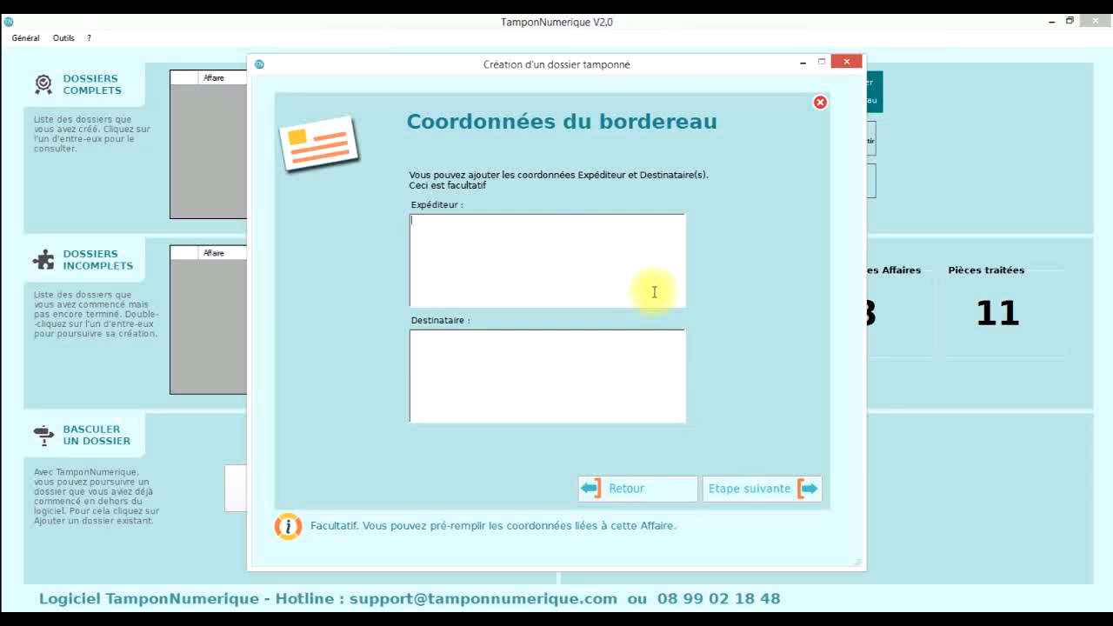
{"action": "left_click", "coordinate": [763, 493]}
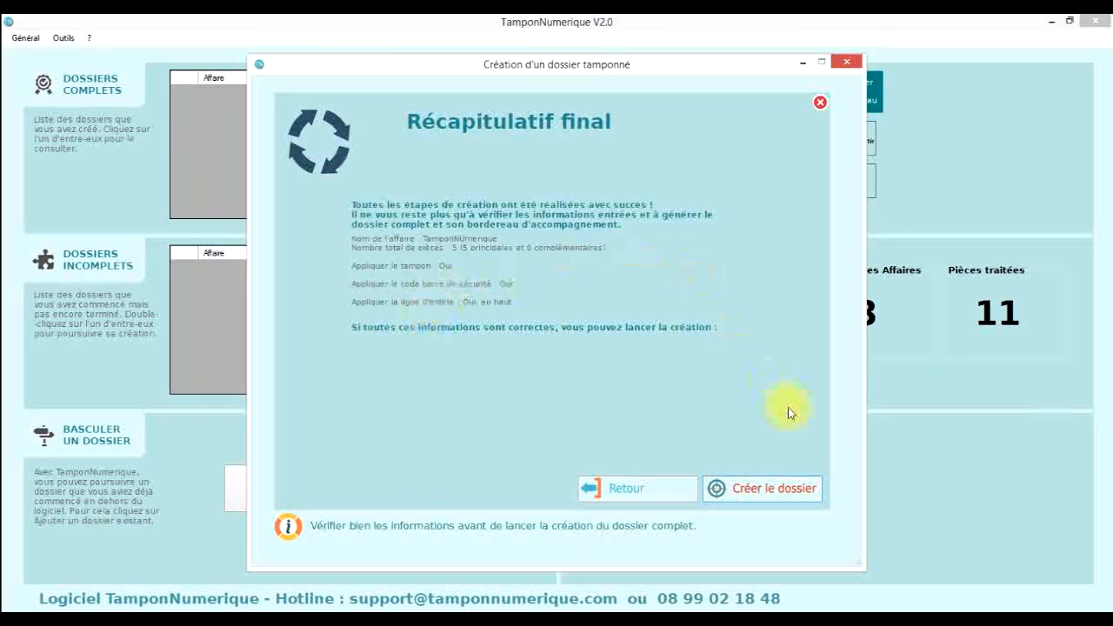
{"action": "left_click", "coordinate": [770, 496]}
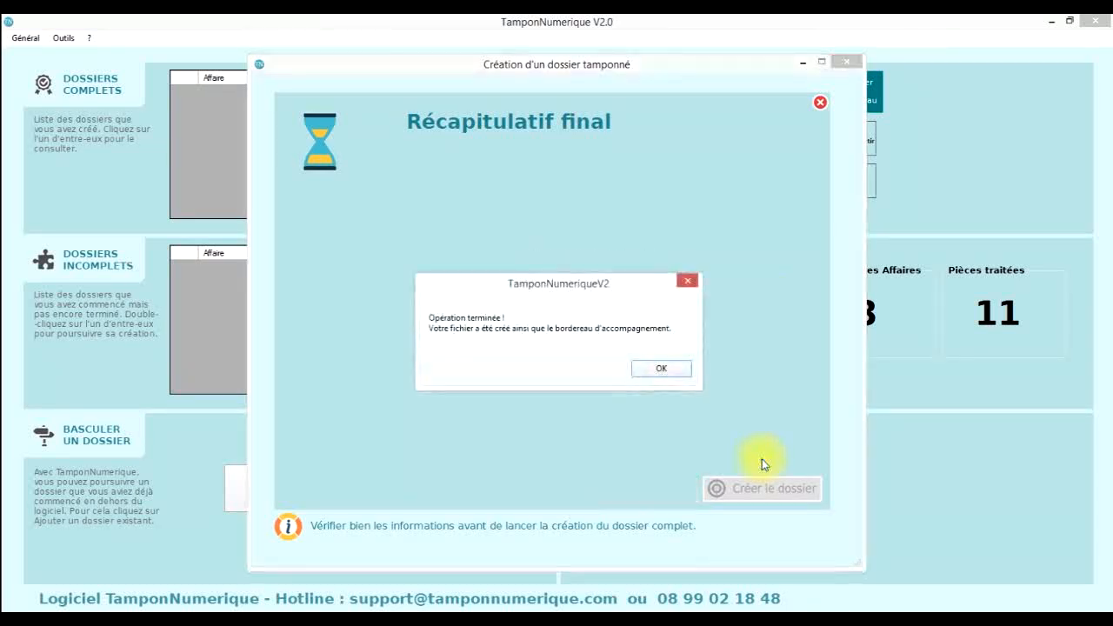
{"action": "left_click", "coordinate": [663, 369]}
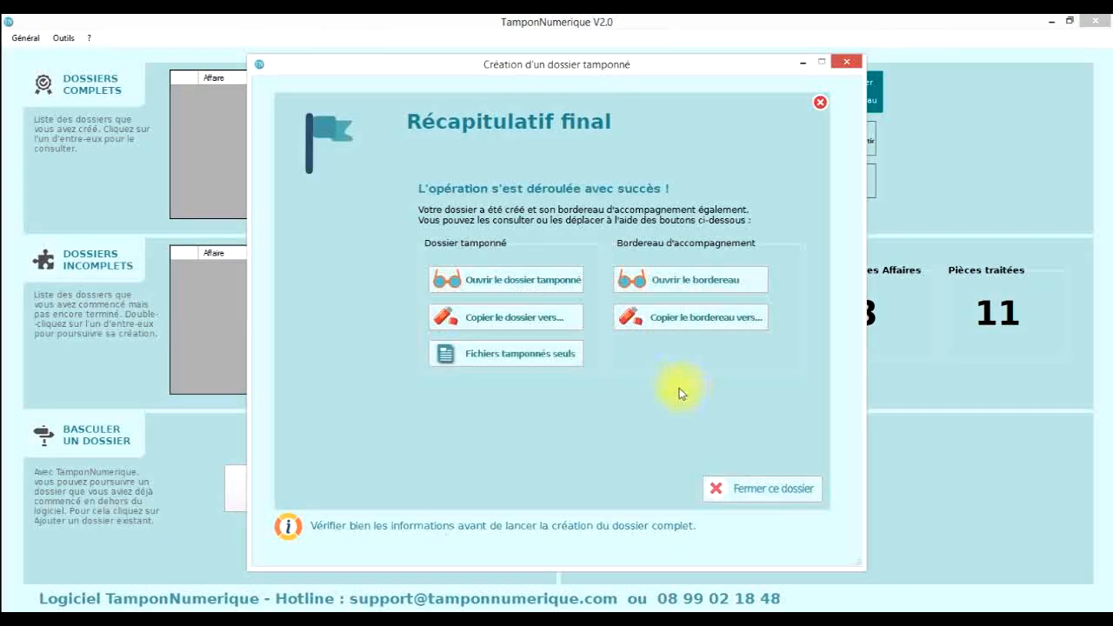
Open the stamped dossier, examine the header, barcode and stamp on its first pages, and close it
{"action": "left_click", "coordinate": [525, 279]}
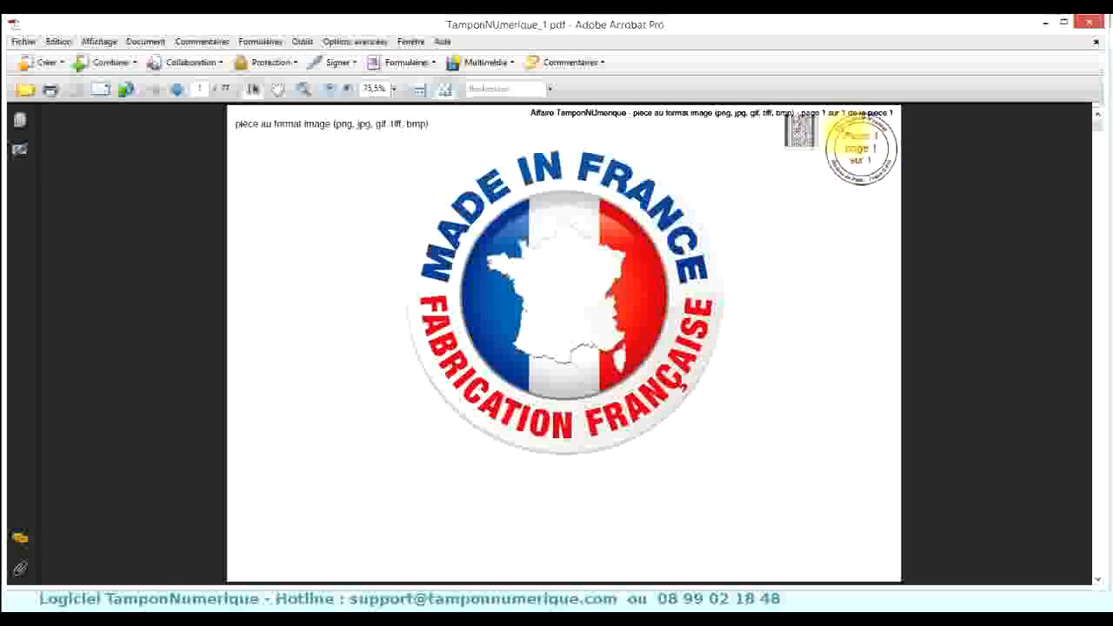
{"action": "scroll", "coordinate": [829, 208], "scroll_direction": "down", "scroll_amount": 2}
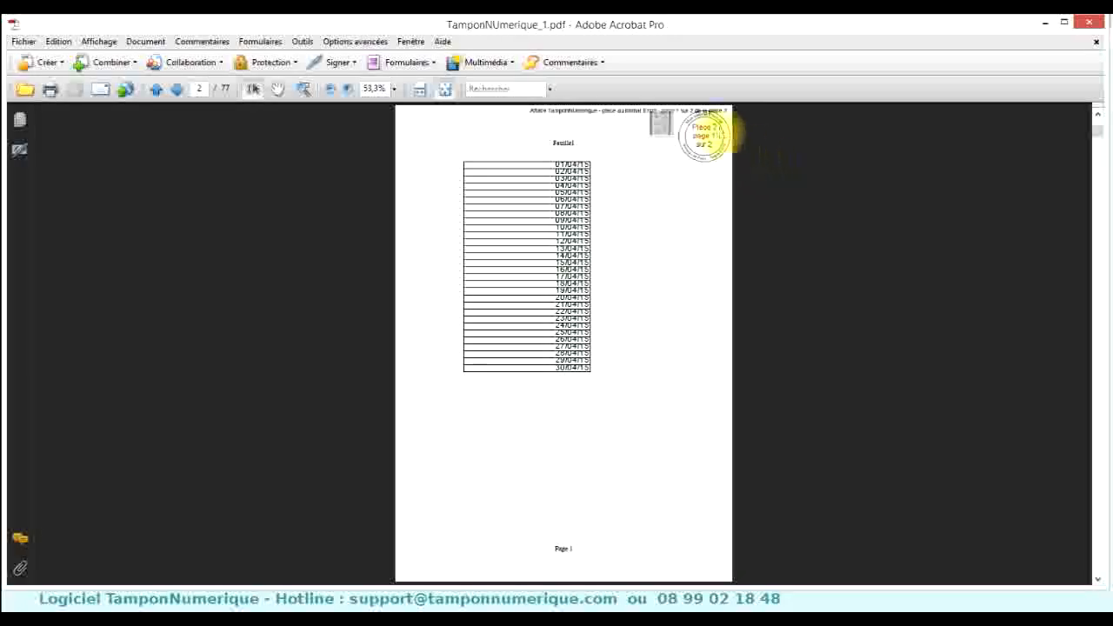
{"action": "scroll", "coordinate": [695, 174], "scroll_direction": "down", "scroll_amount": 2}
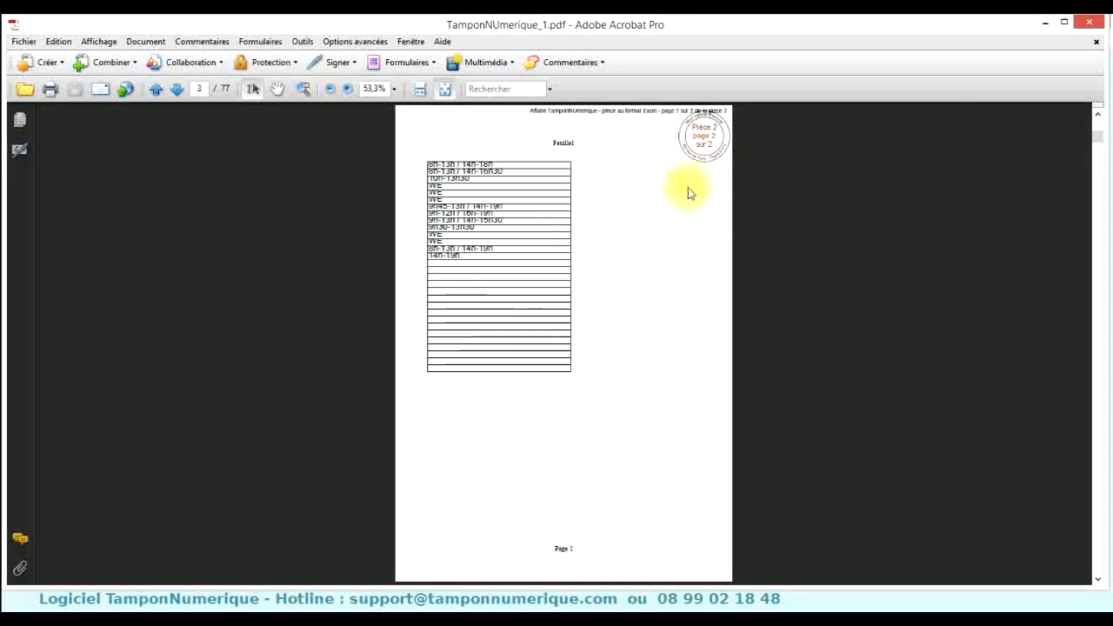
{"action": "left_click", "coordinate": [1087, 22]}
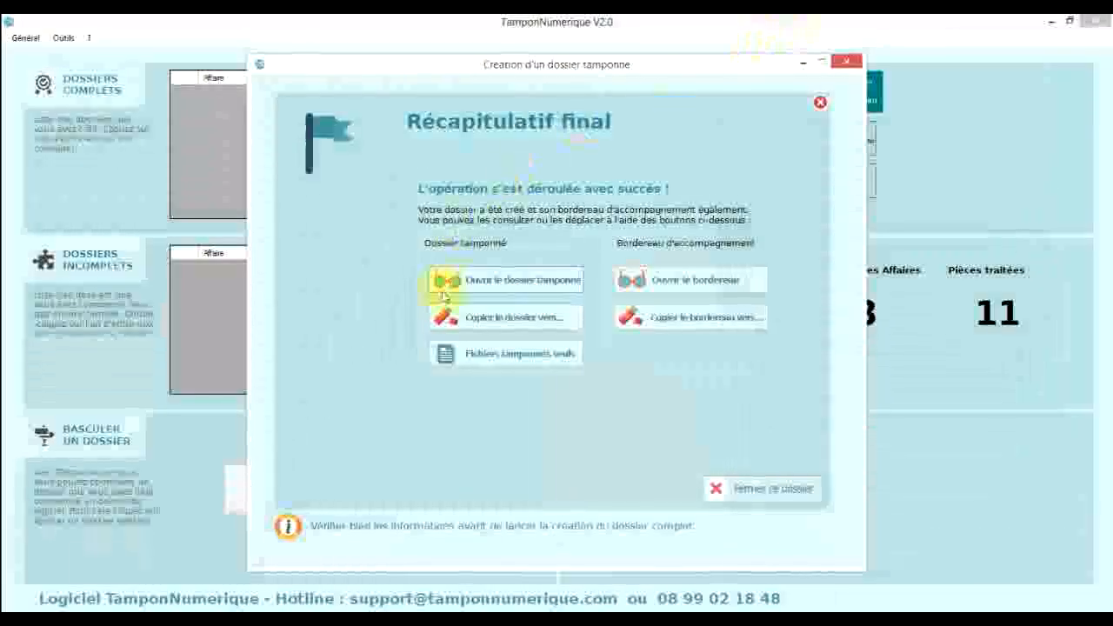
View the folder of individually stamped files with a wider name column, and close it
{"action": "left_click", "coordinate": [487, 355]}
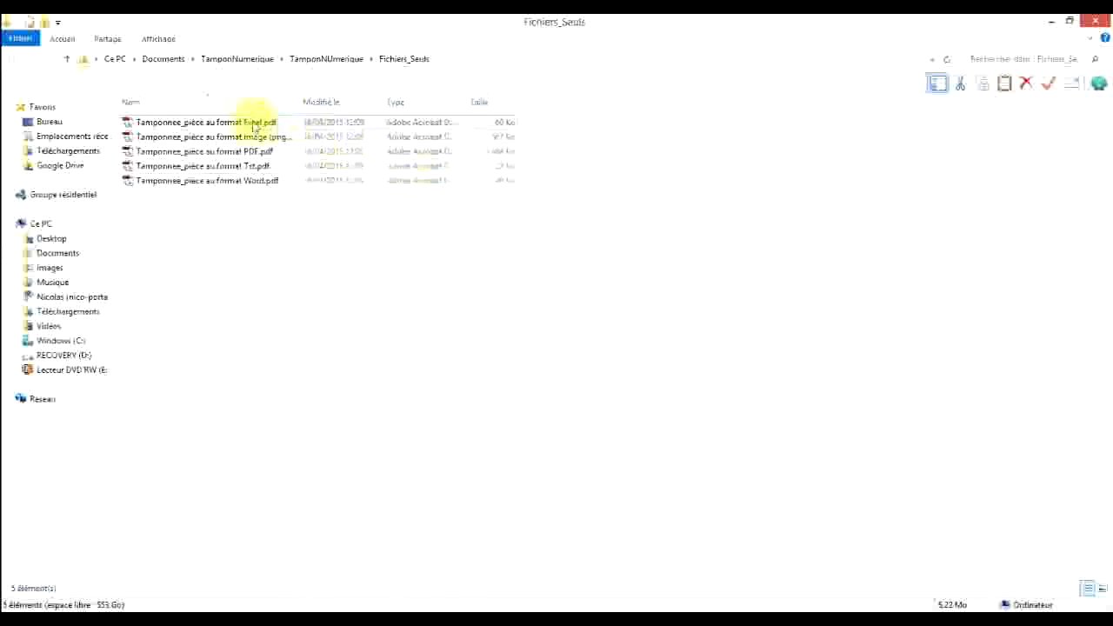
{"action": "left_click_drag", "start_coordinate": [299, 101], "coordinate": [335, 103]}
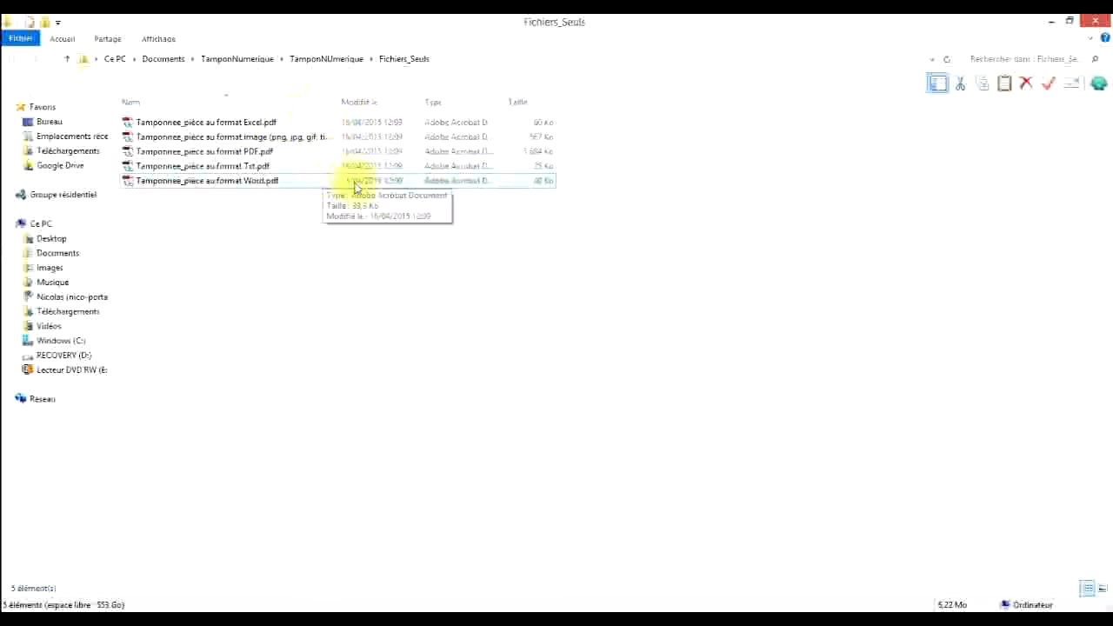
{"action": "left_click", "coordinate": [1107, 19]}
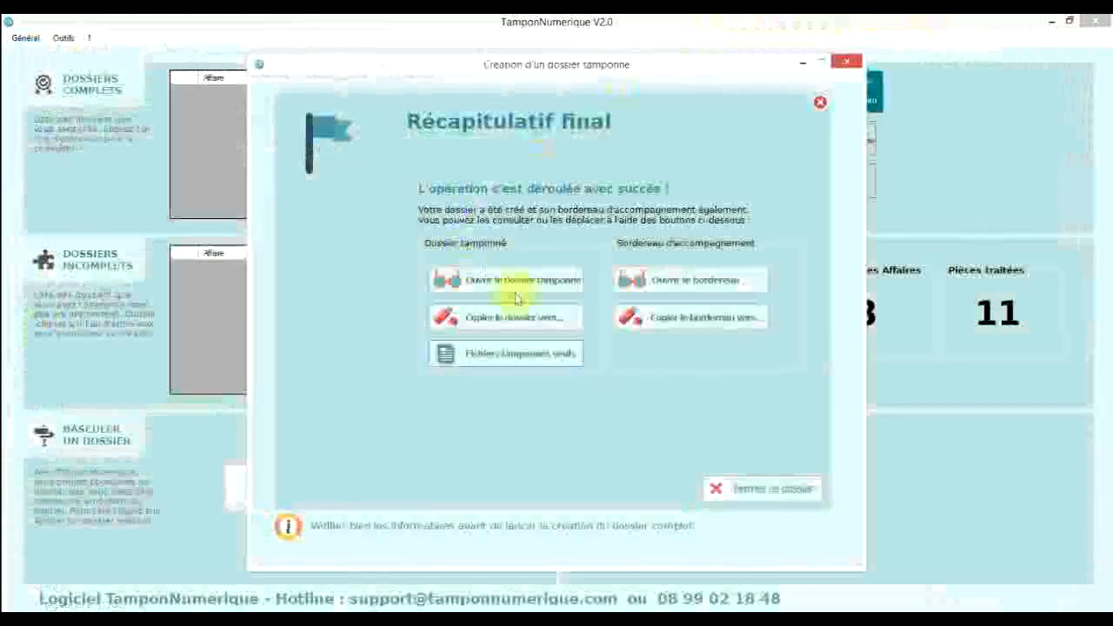
Open the bordereau, examine its case name, date, sender and recipient fields and list of pieces, and close it
{"action": "left_click", "coordinate": [655, 280]}
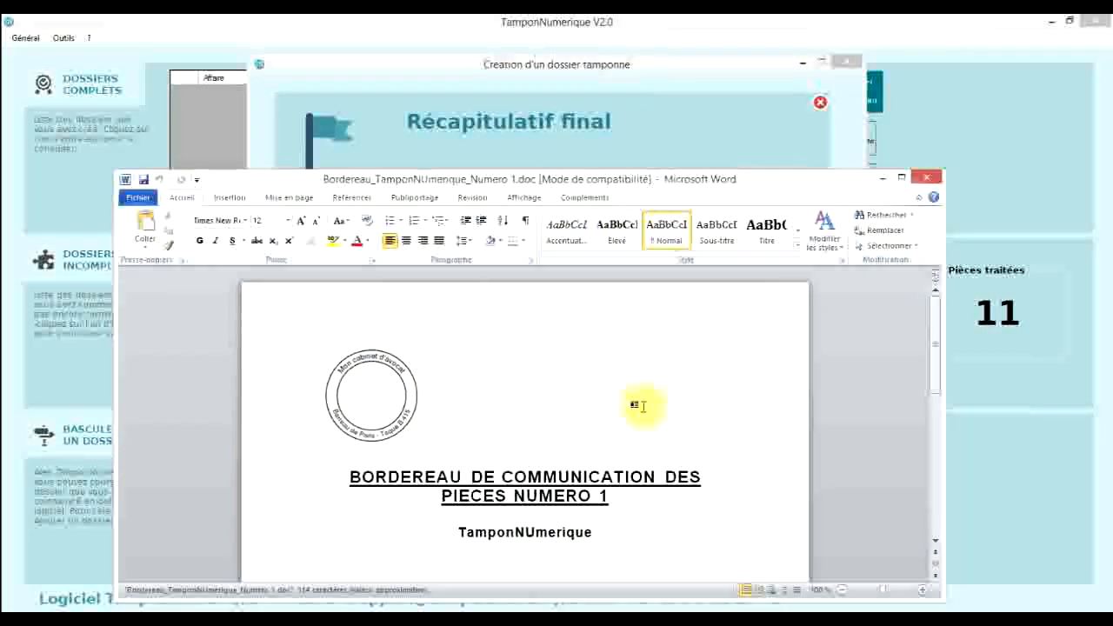
{"action": "left_click", "coordinate": [902, 178]}
{"action": "left_click_drag", "start_coordinate": [514, 374], "coordinate": [643, 377]}
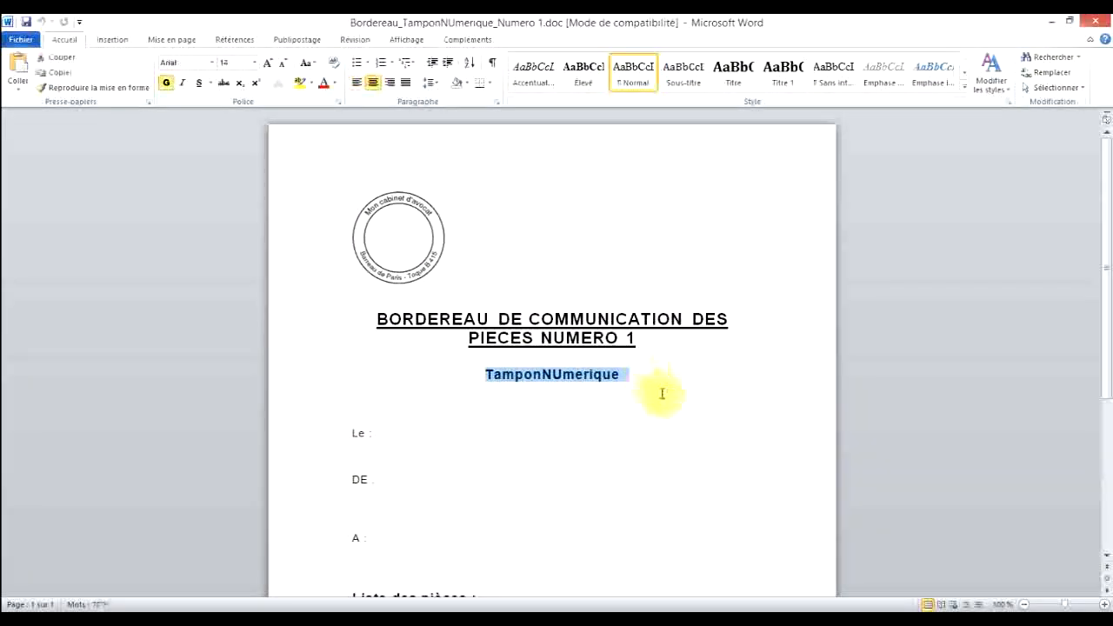
{"action": "scroll", "coordinate": [627, 382], "scroll_direction": "down", "scroll_amount": 3}
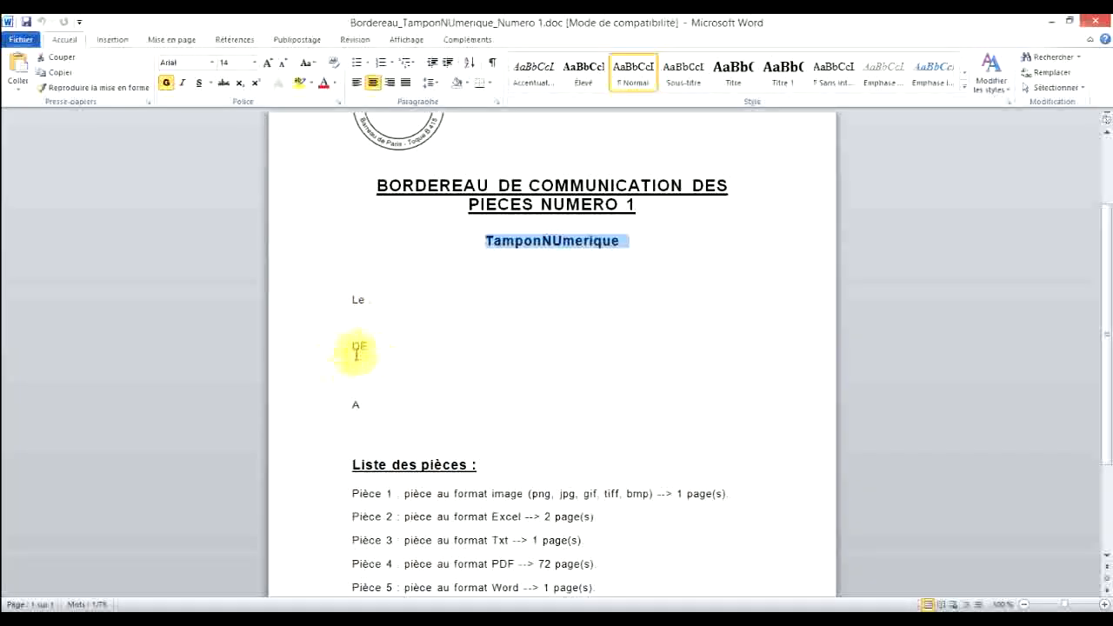
{"action": "left_click", "coordinate": [380, 405]}
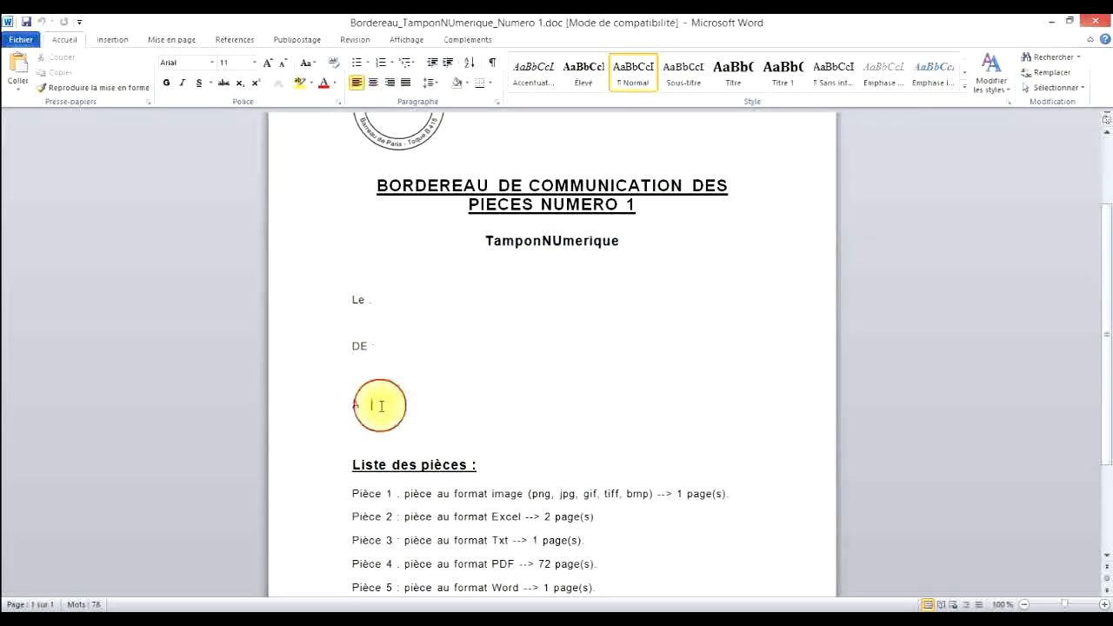
{"action": "scroll", "coordinate": [509, 383], "scroll_direction": "down", "scroll_amount": 3}
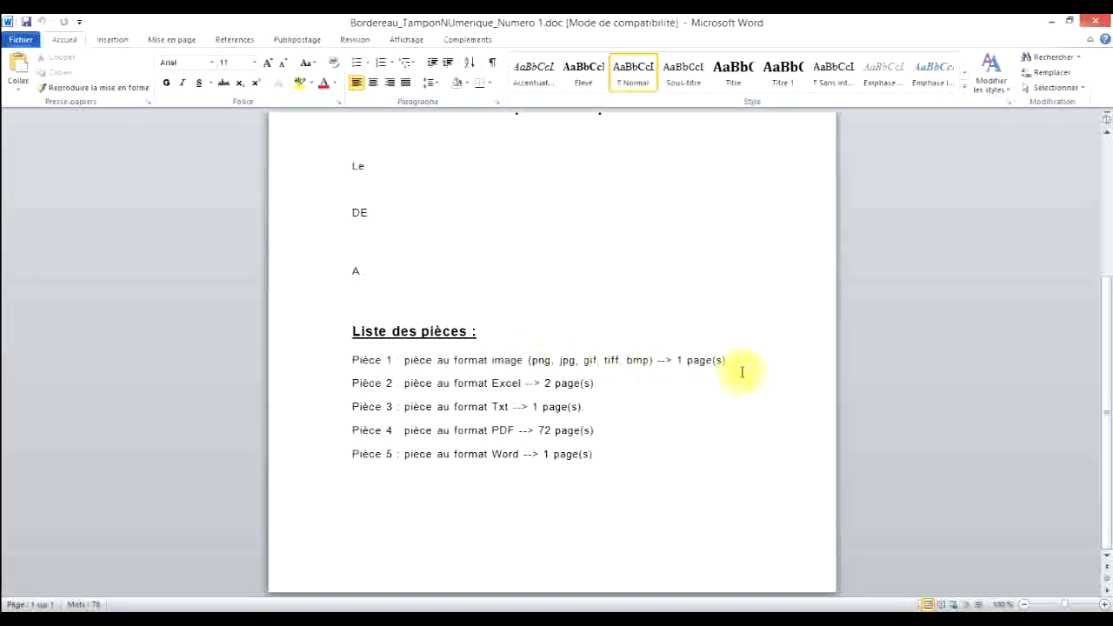
{"action": "left_click", "coordinate": [1103, 29]}
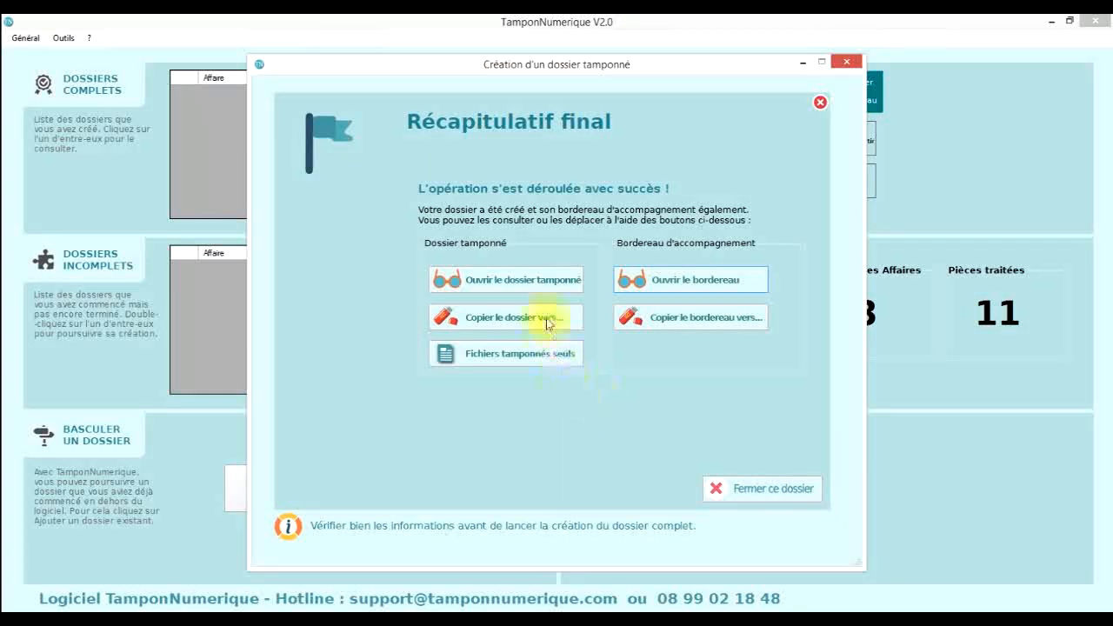
Close the finished dossier and its case overview to return to the home screen
{"action": "left_click", "coordinate": [755, 488]}
{"action": "left_click", "coordinate": [635, 374]}
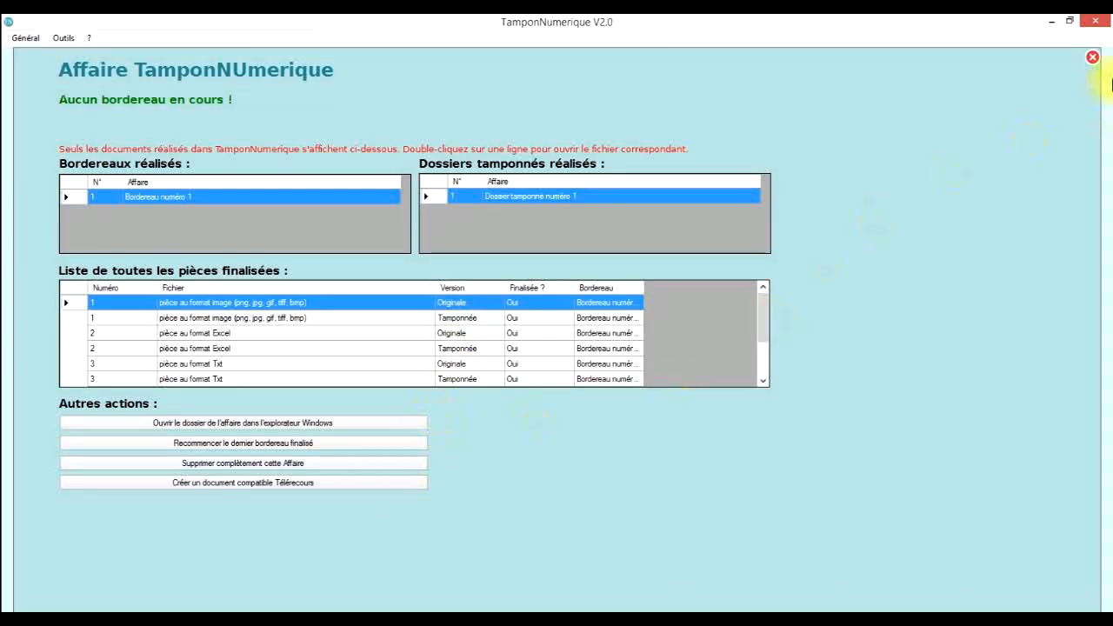
{"action": "left_click", "coordinate": [1093, 57]}
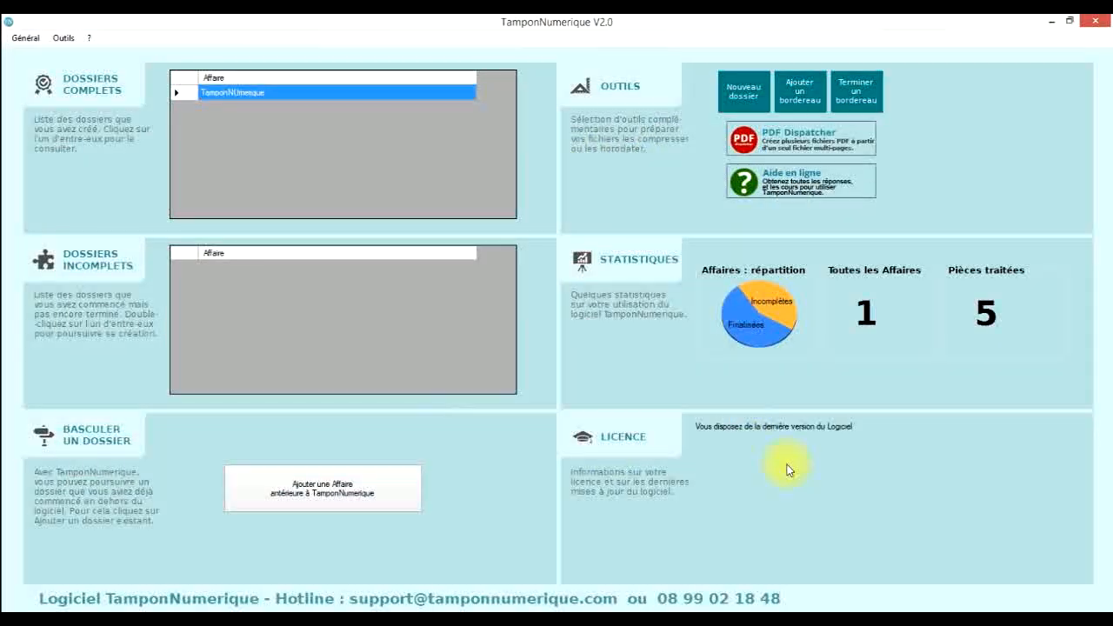